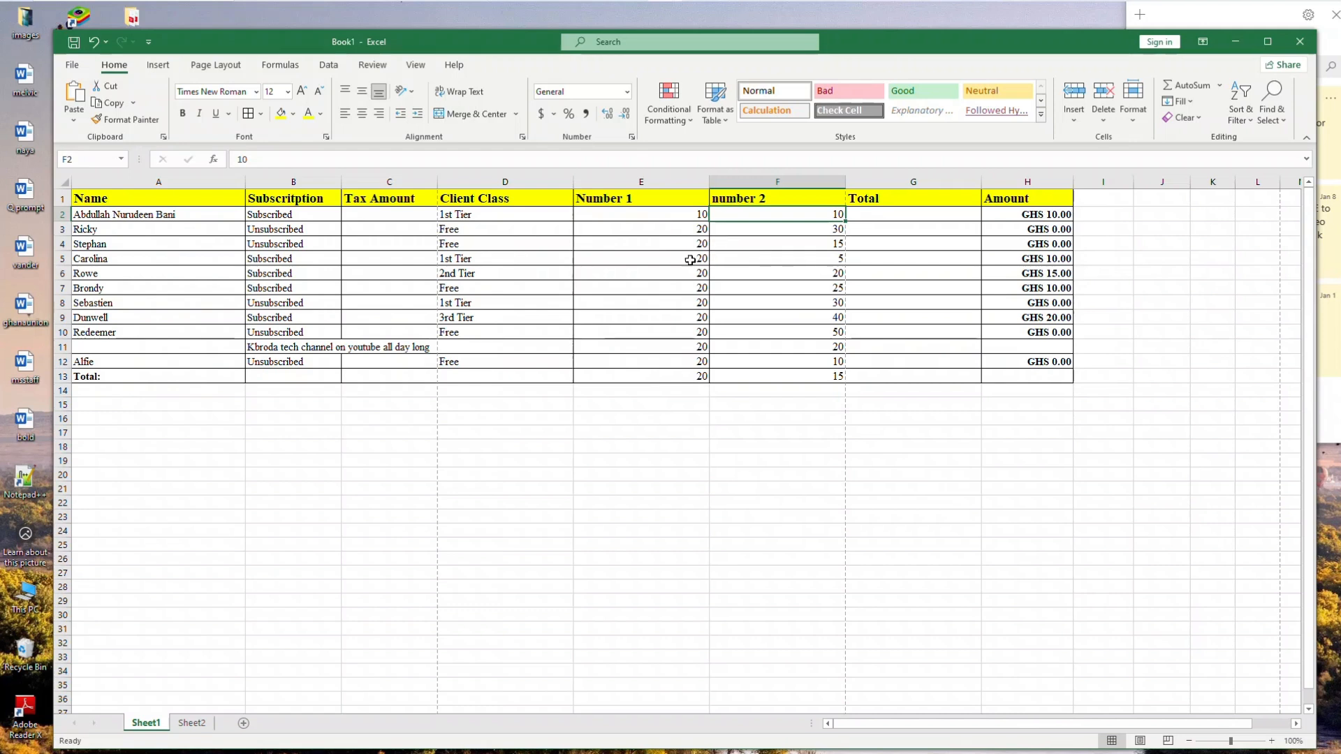
Enter the formula =E2*F2 in the Total cell for the first row
click(694, 259)
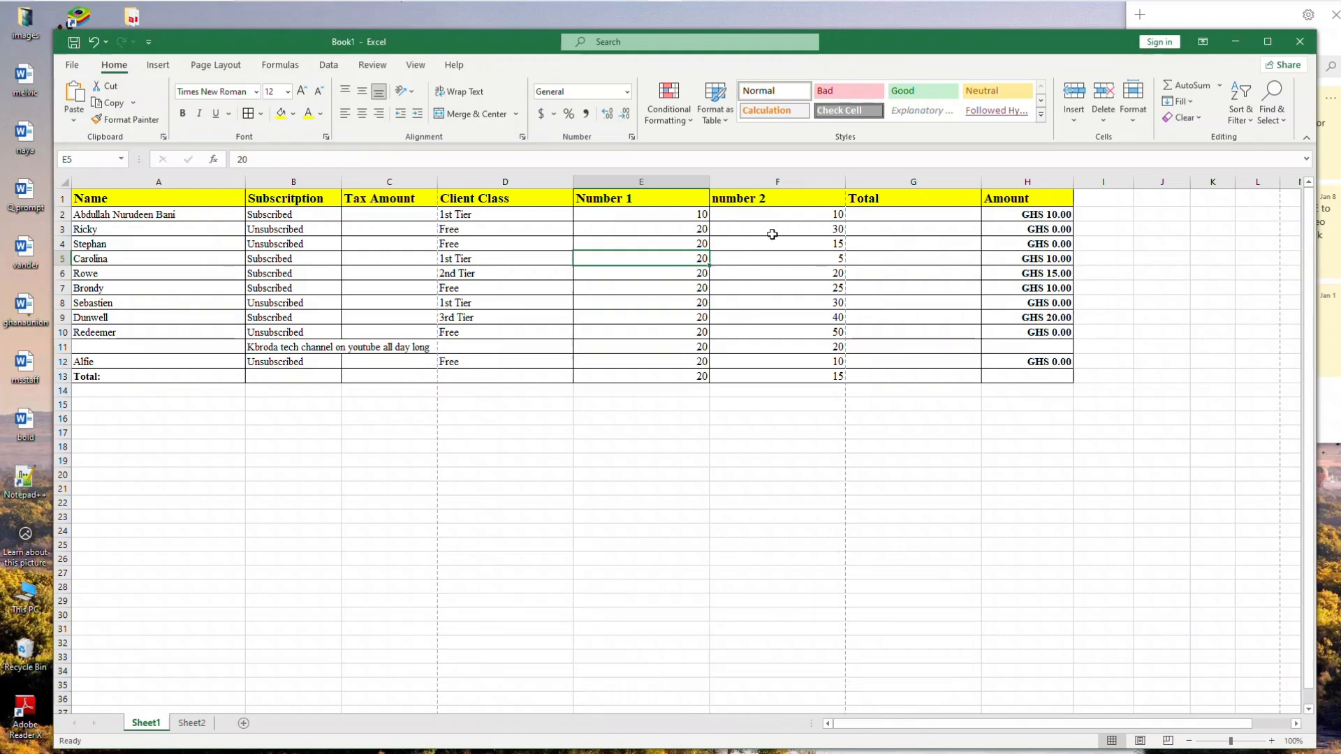
click(863, 216)
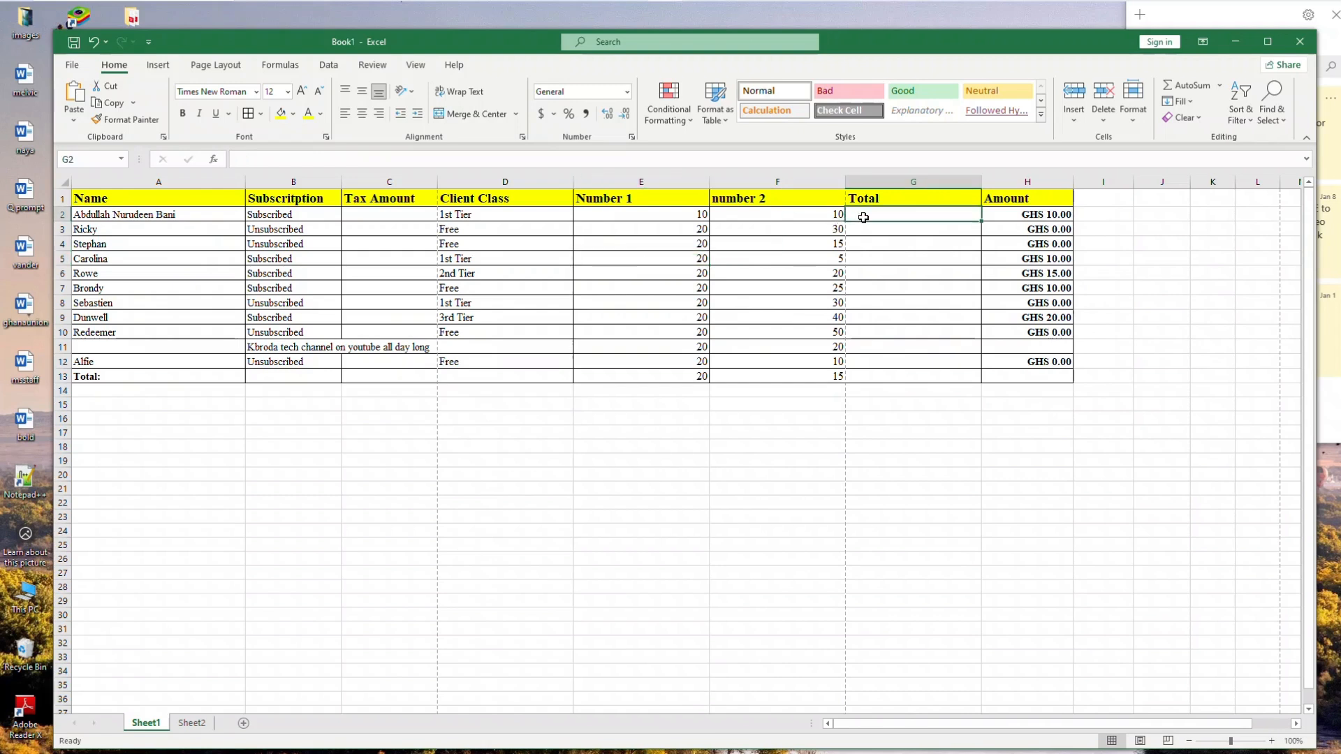
double_click(876, 217)
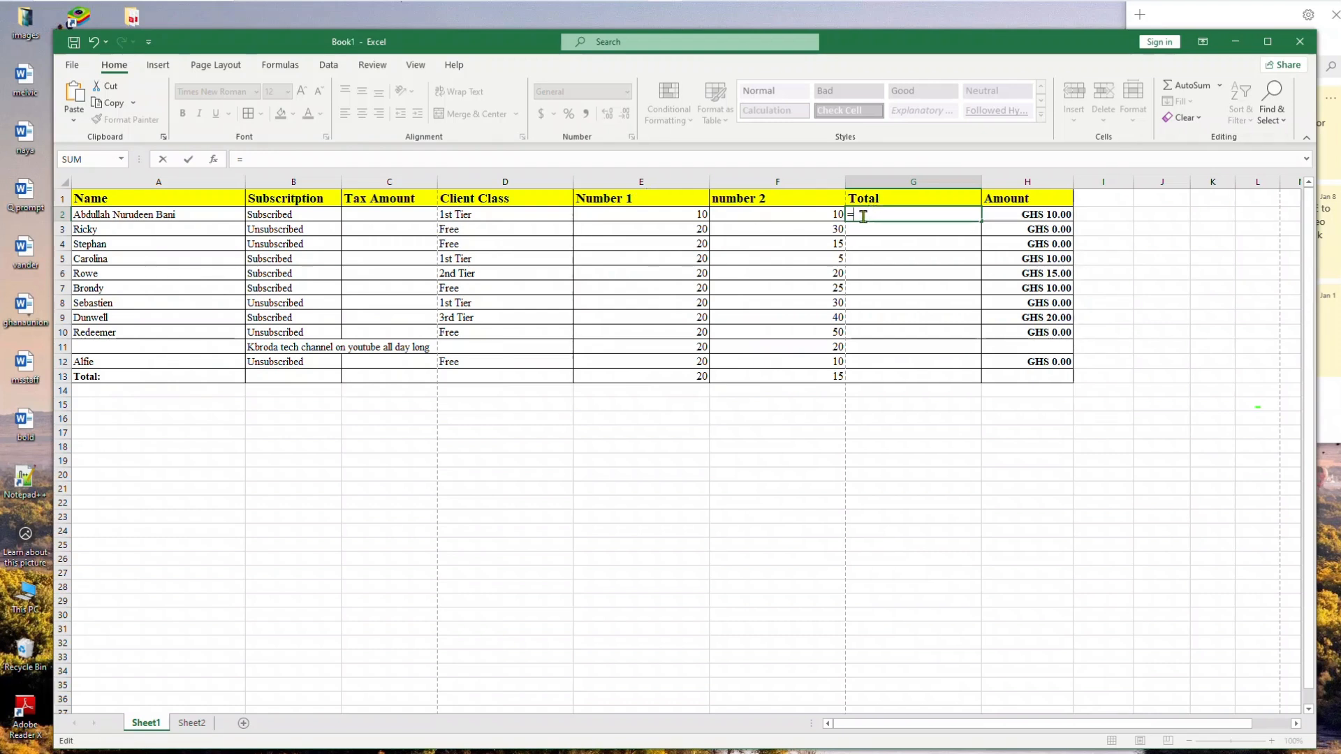
text(e)
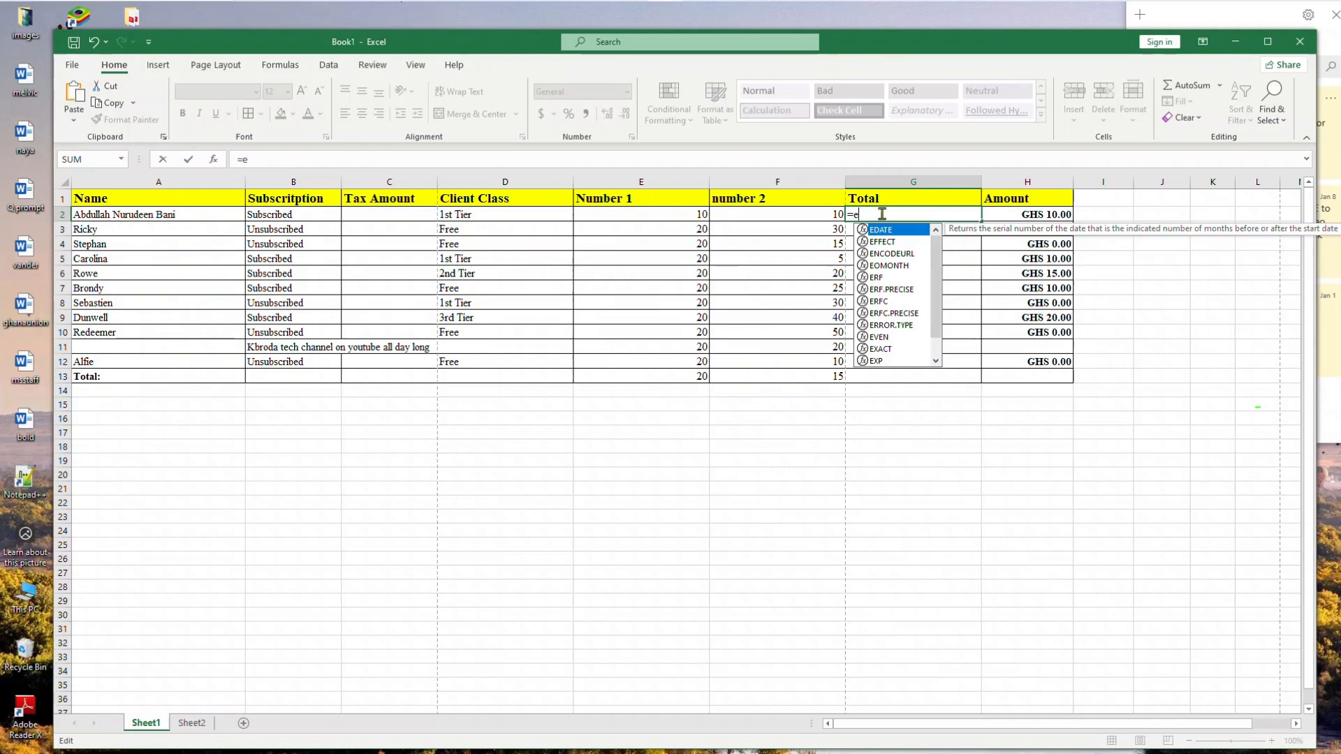
text(2*f)
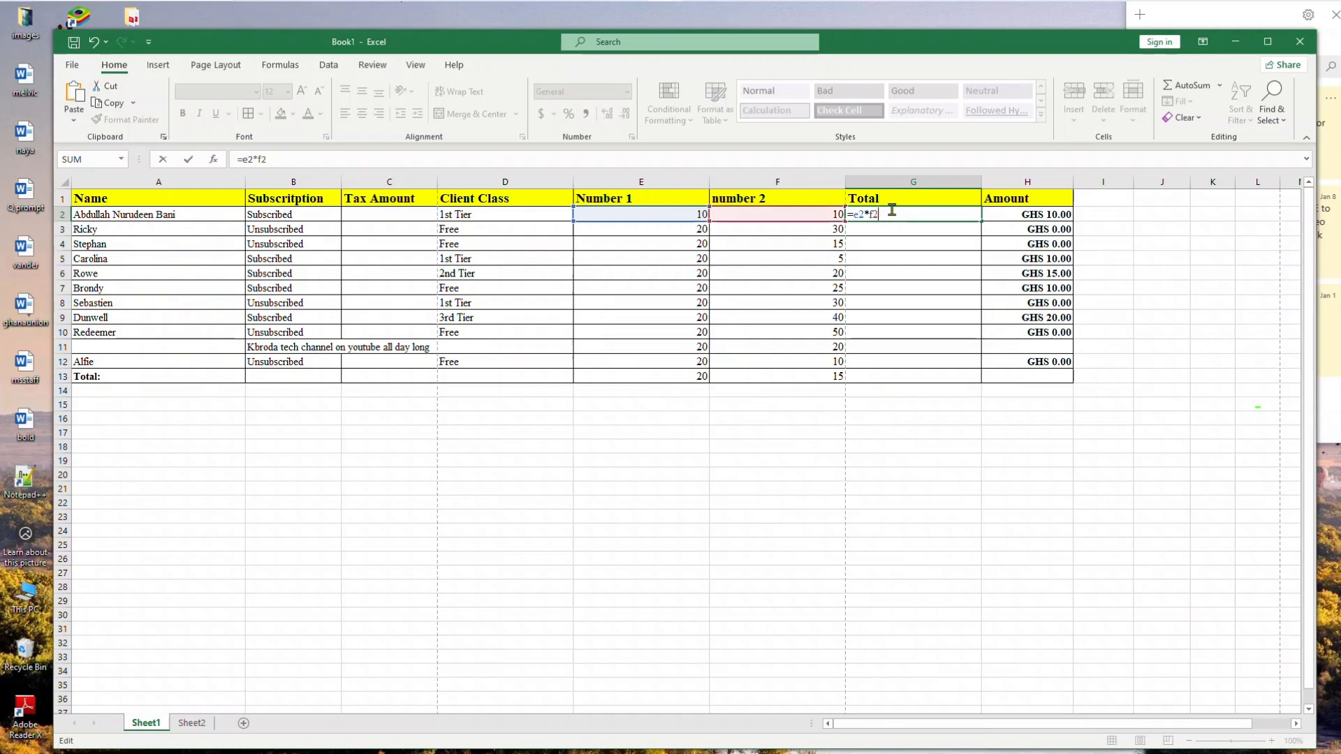
text(2)
key(Return)
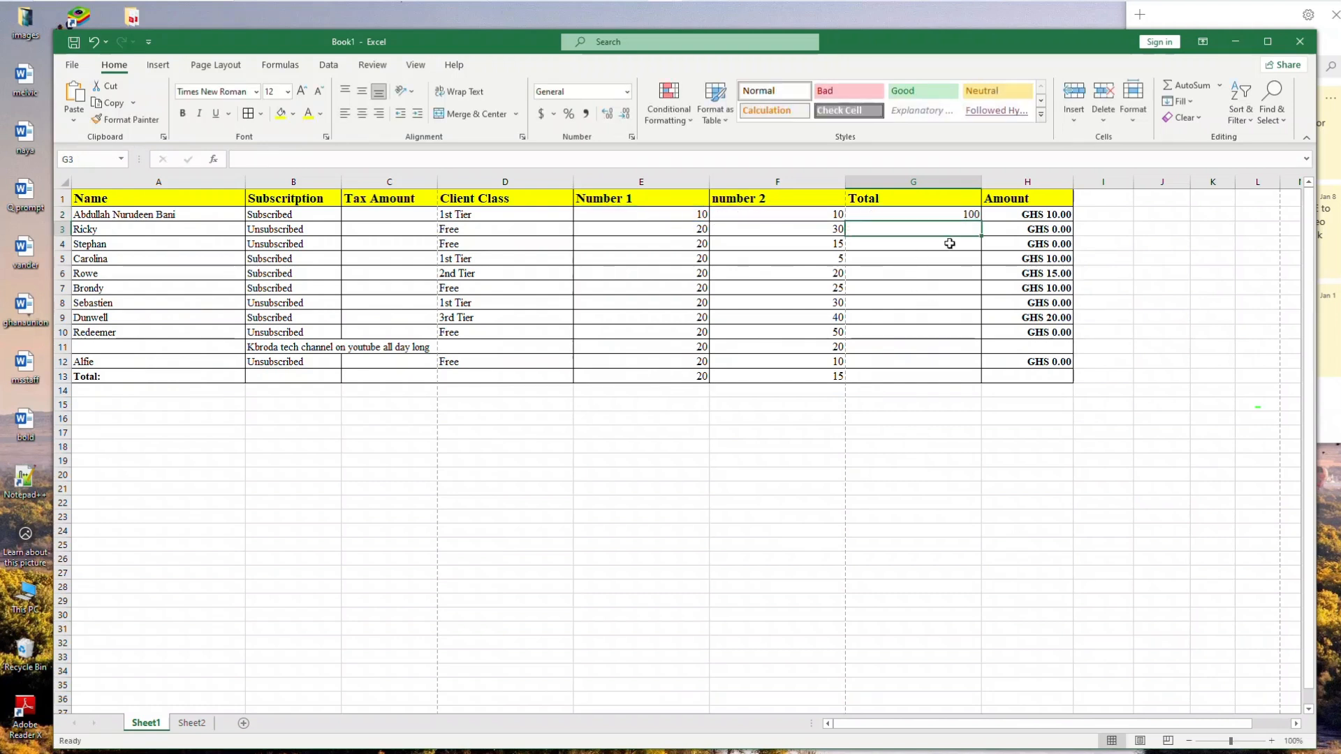
Fill the Total formula down the column through the Total: row 13
click(976, 216)
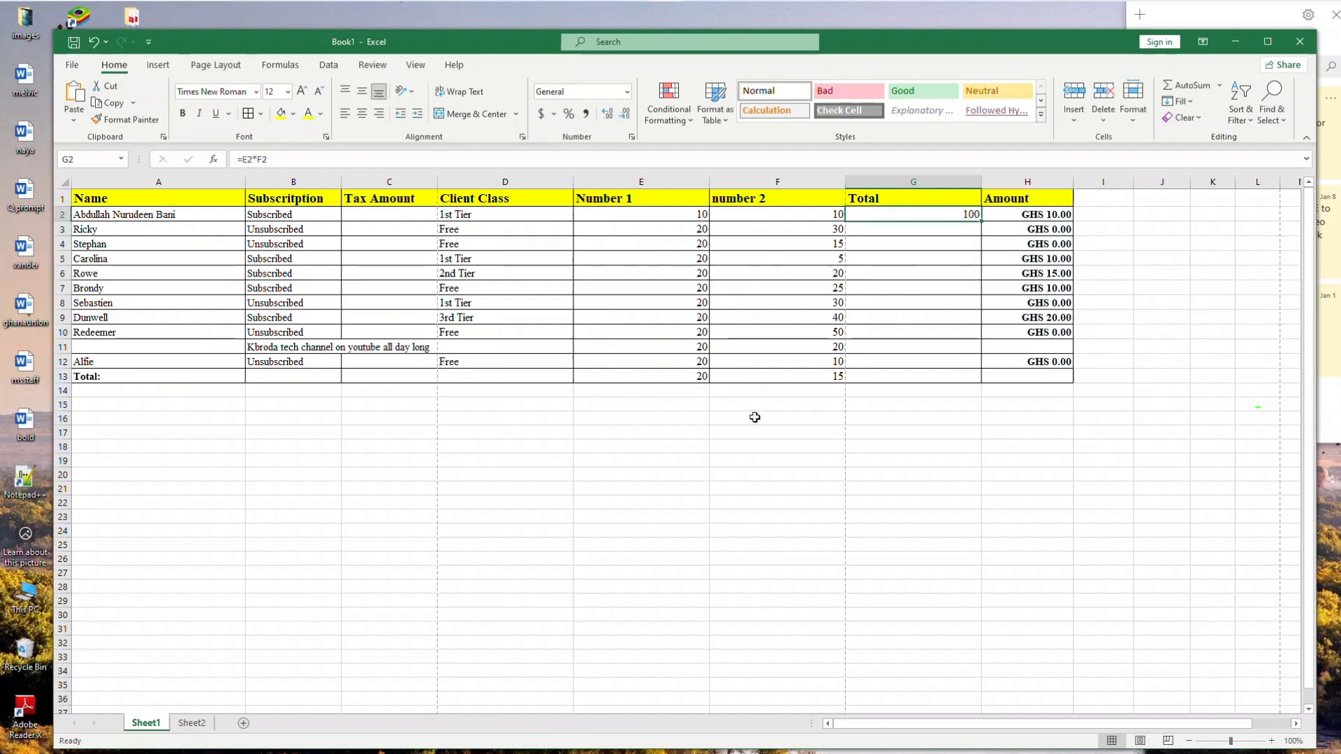
double_click(982, 221)
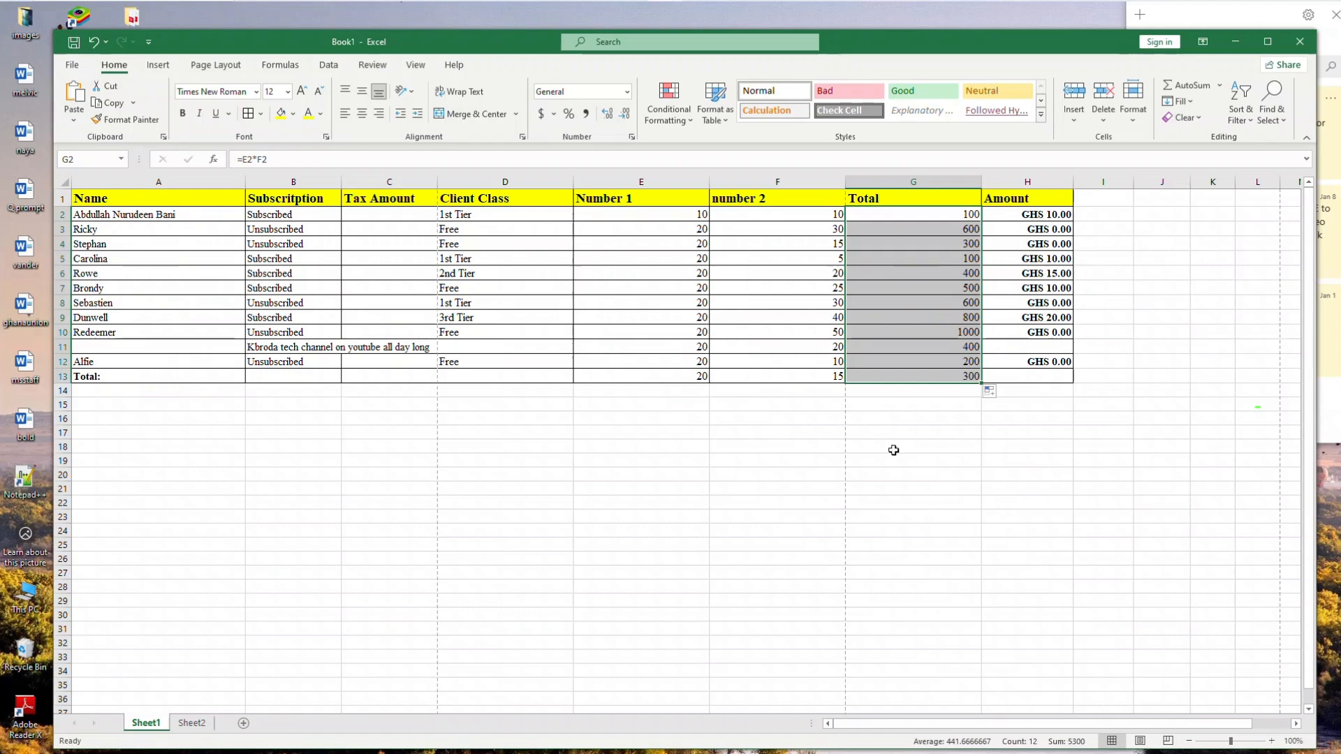
click(908, 433)
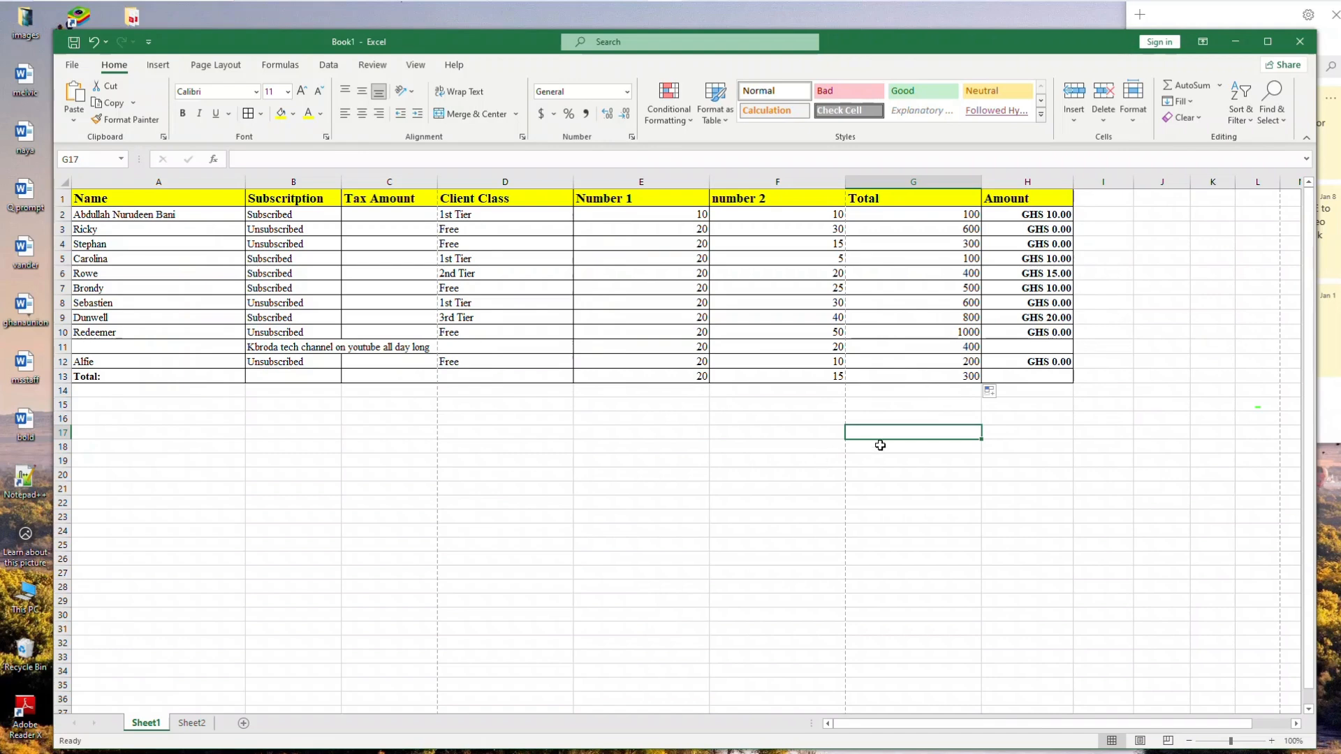
Insert a new blank column before the Total column
click(948, 178)
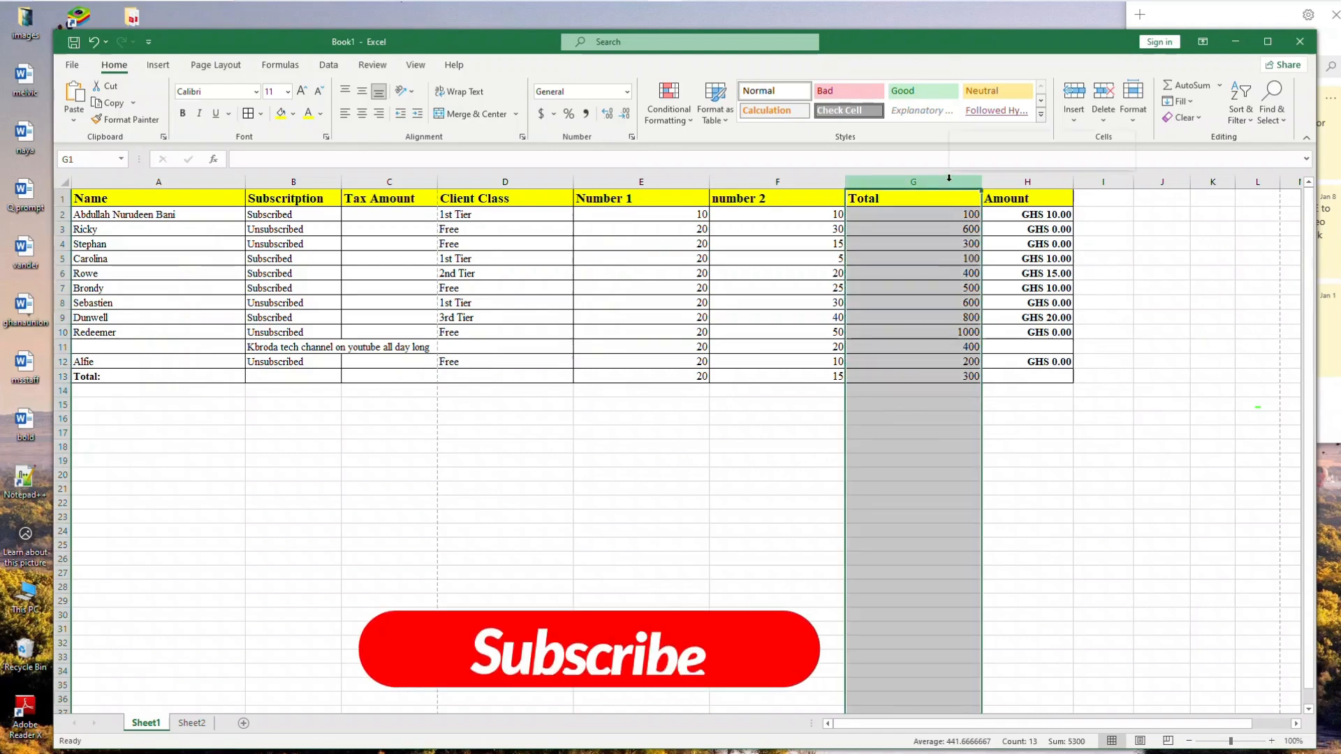
right_click(948, 178)
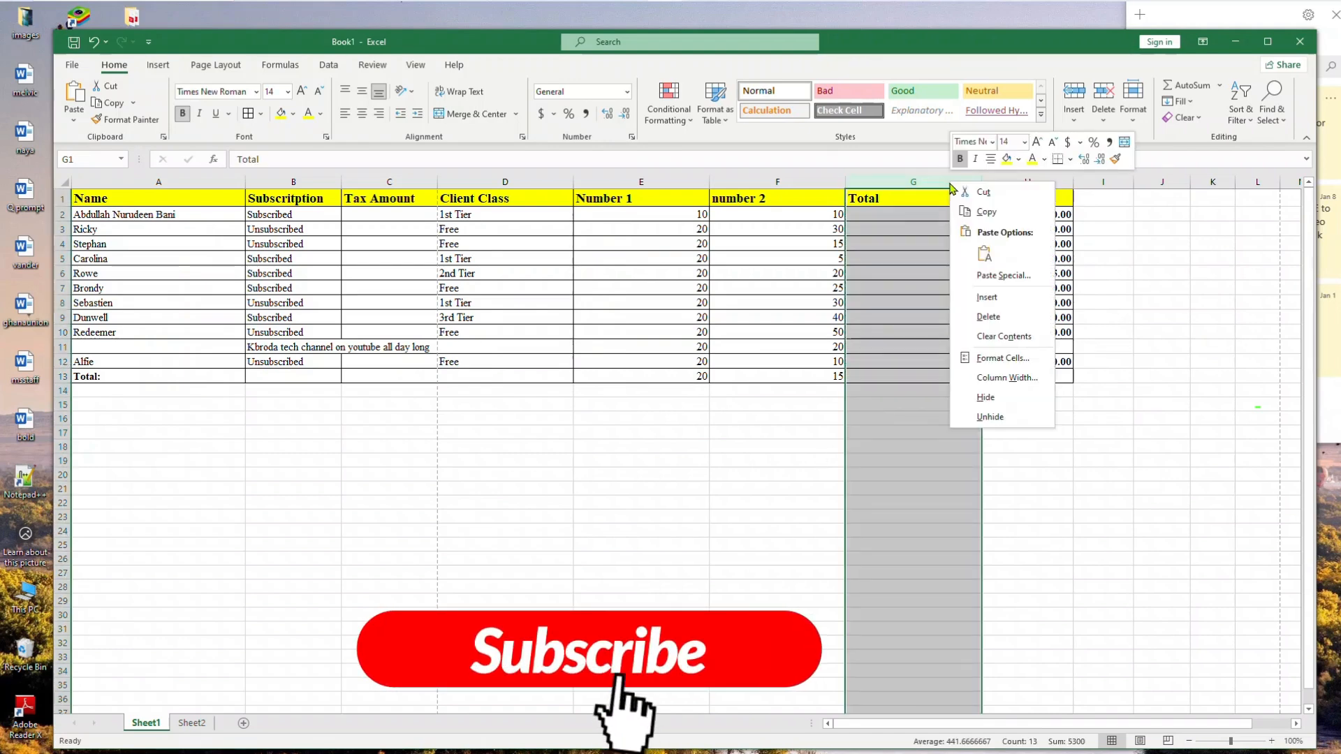
click(987, 296)
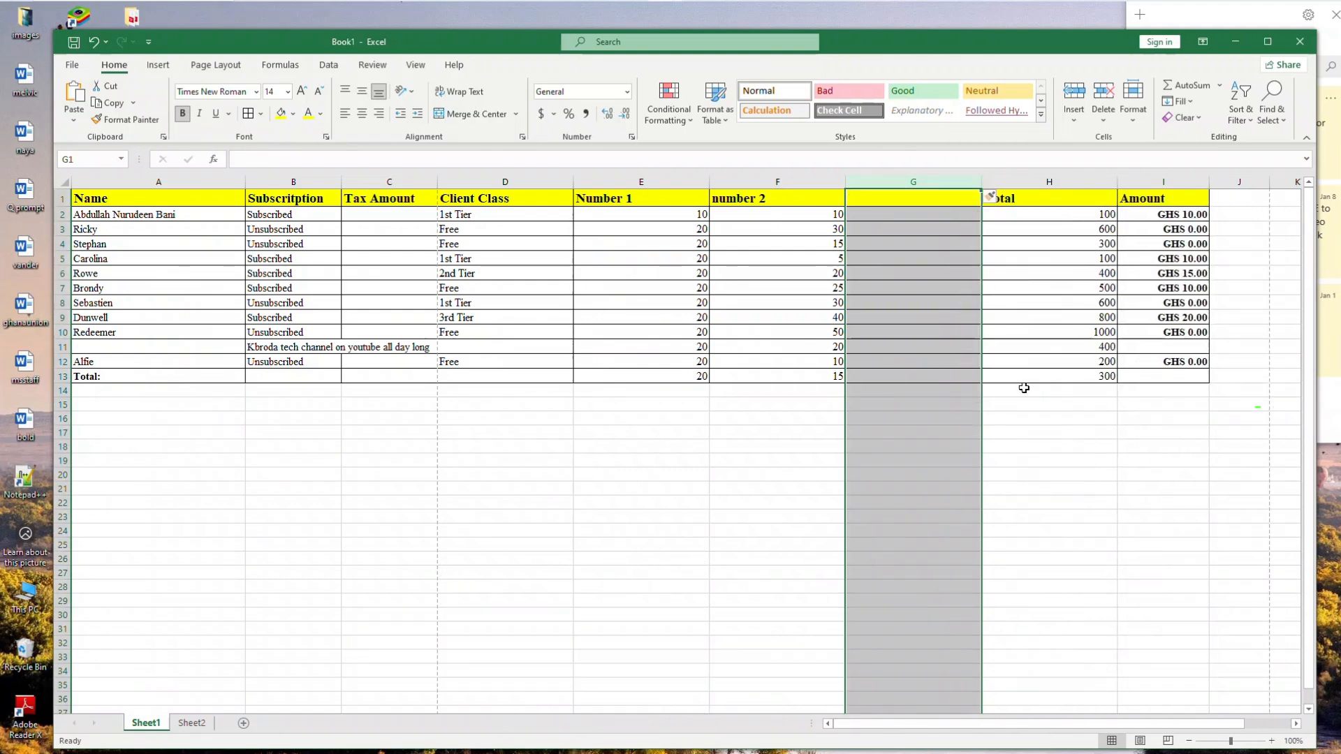
click(1023, 415)
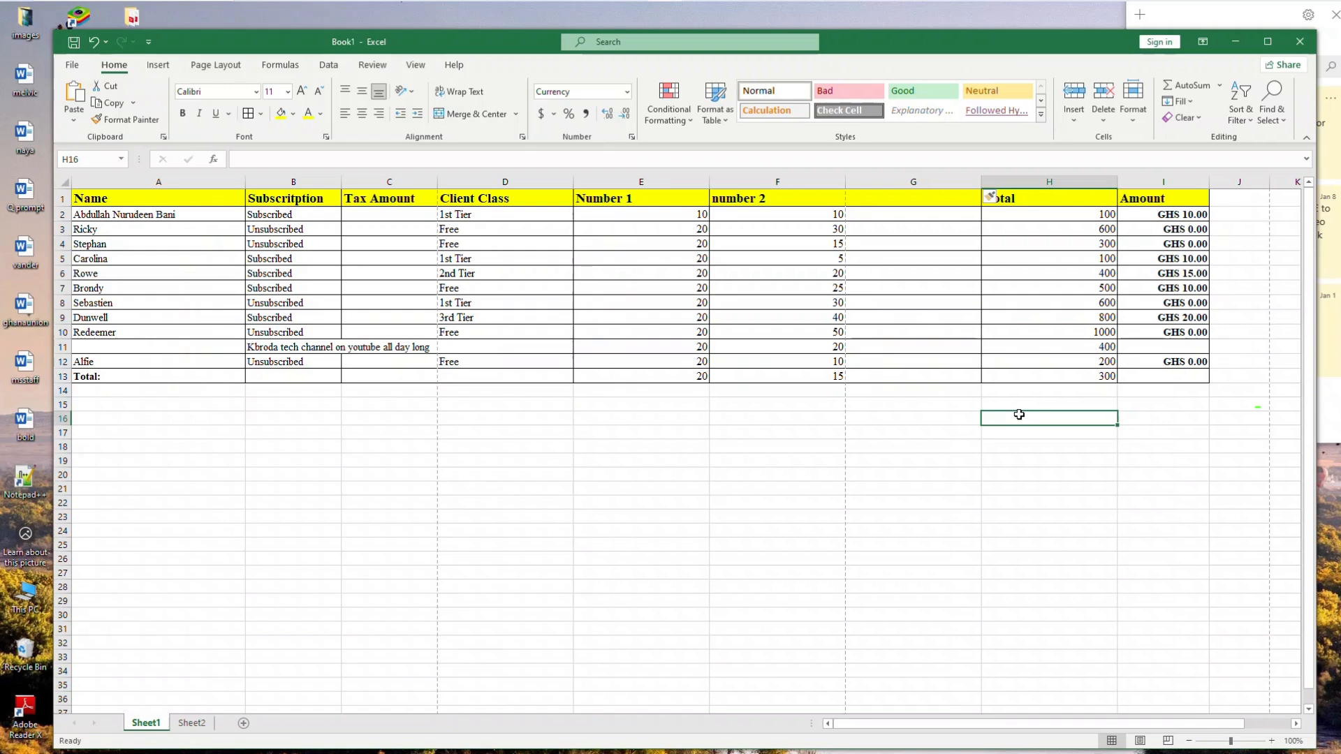
Enter 0.7 as the header value of the new column in G1
click(886, 201)
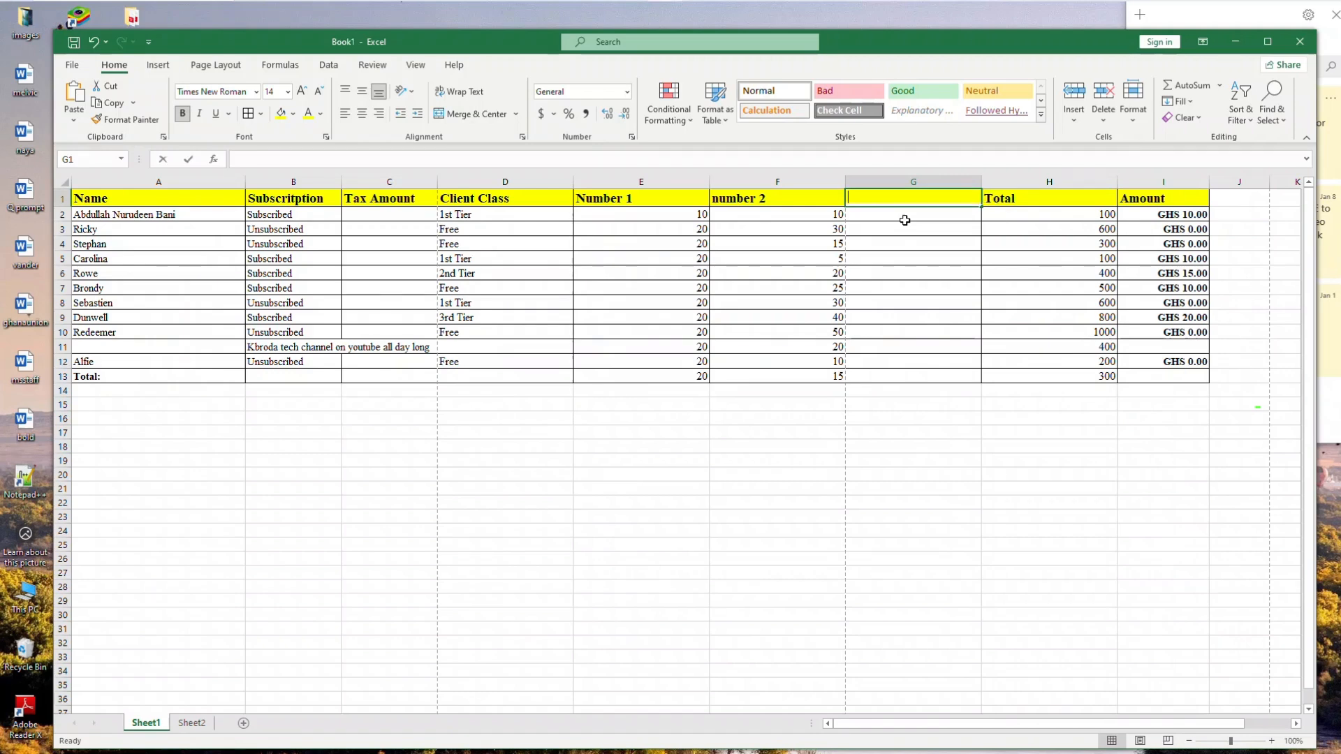
text(0.7)
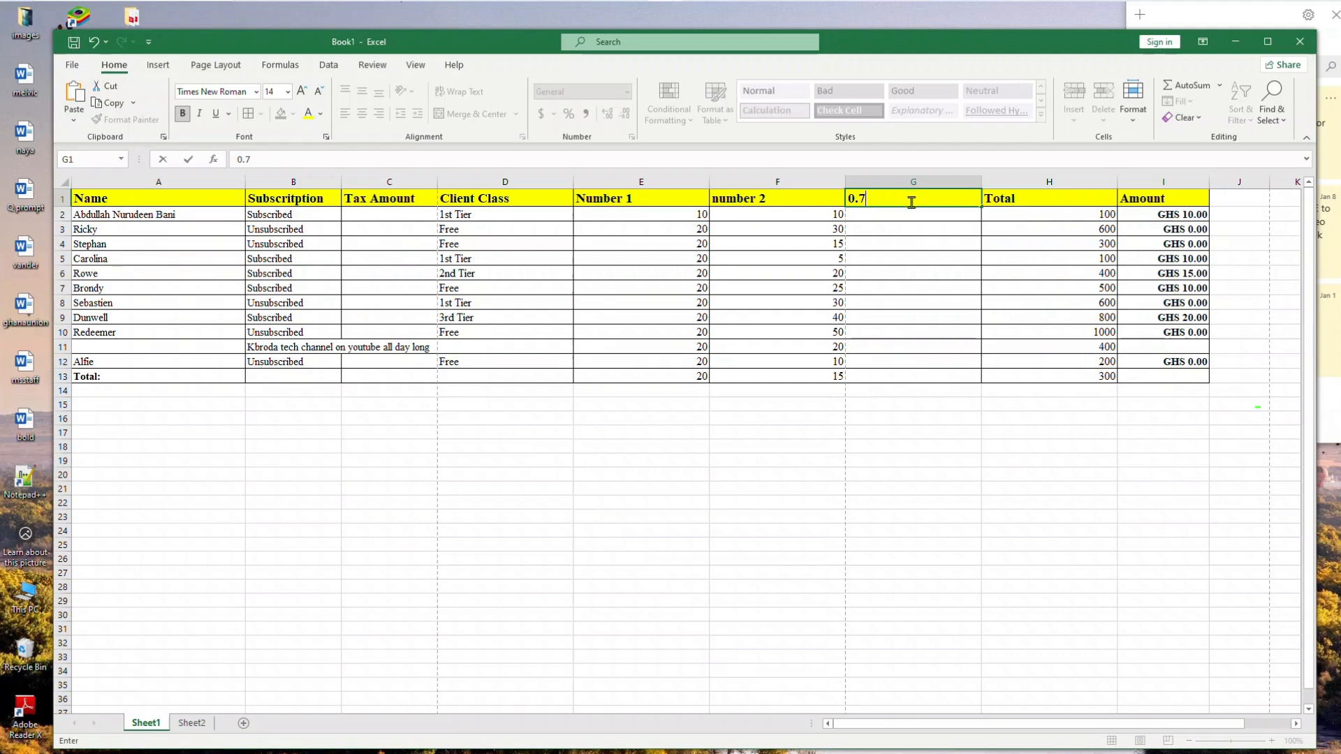
click(860, 217)
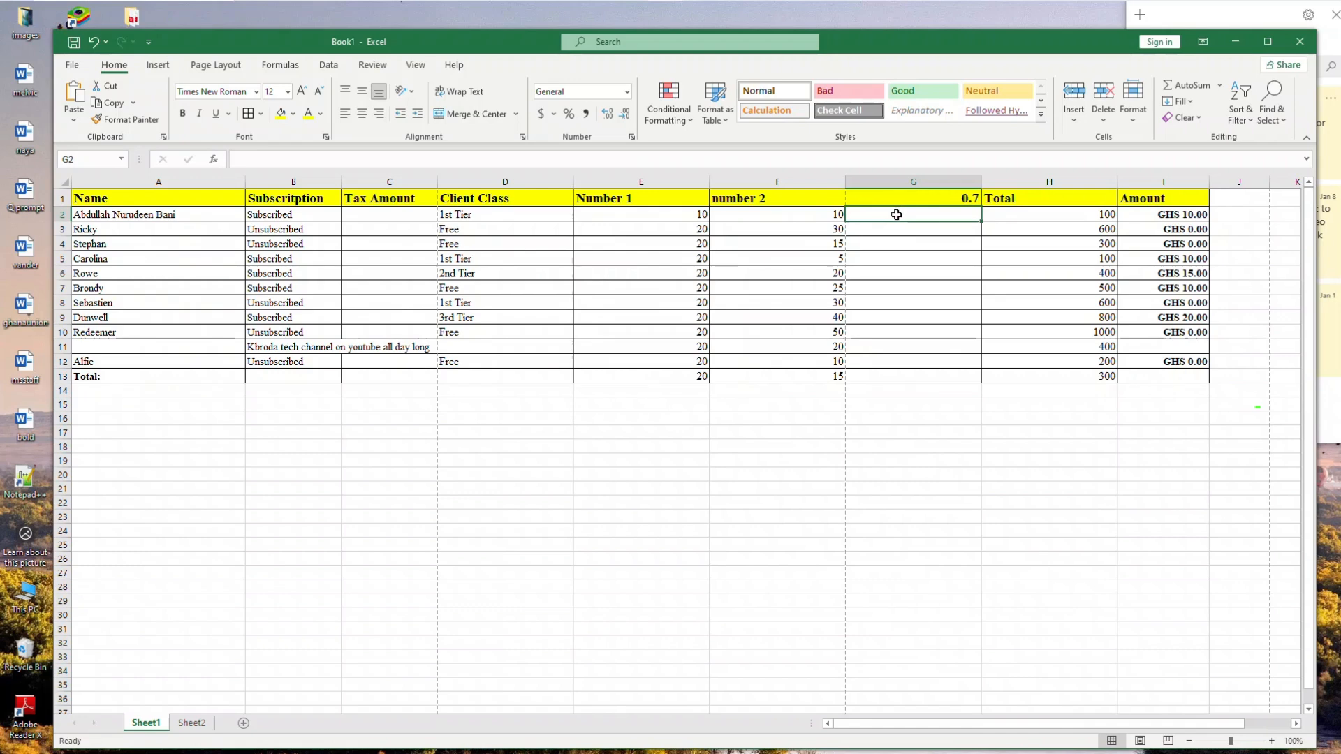
Enter the formula =F2*G1 in cell G2 of the new column
text(=)
text(f2)
key(BackSpace)
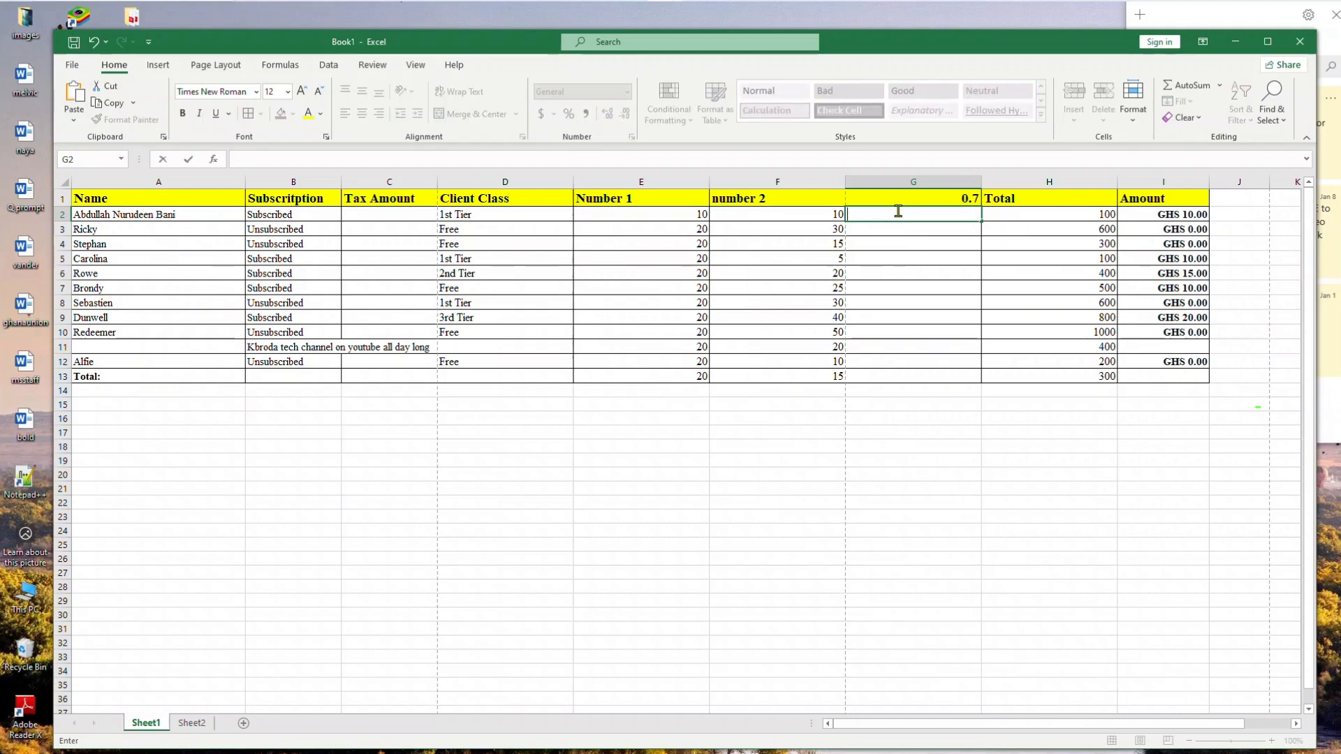
key(super+v)
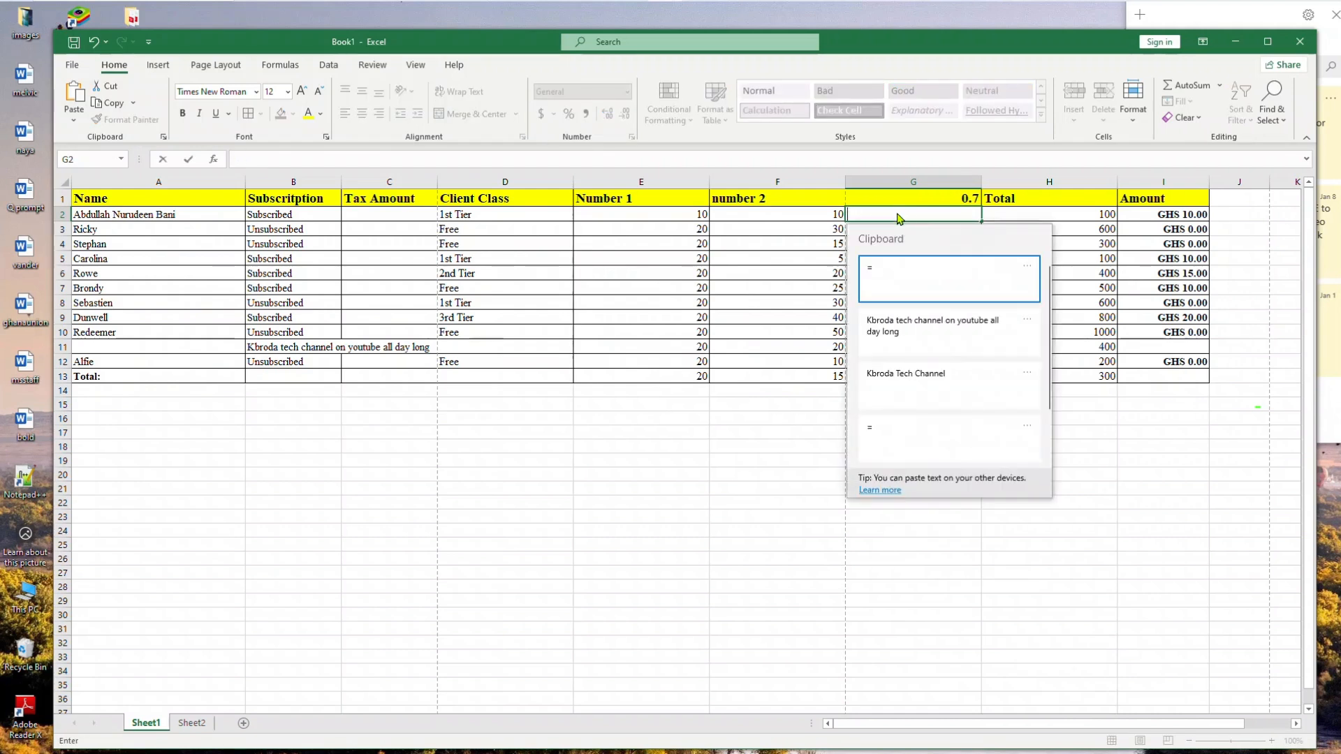
click(891, 264)
text(f)
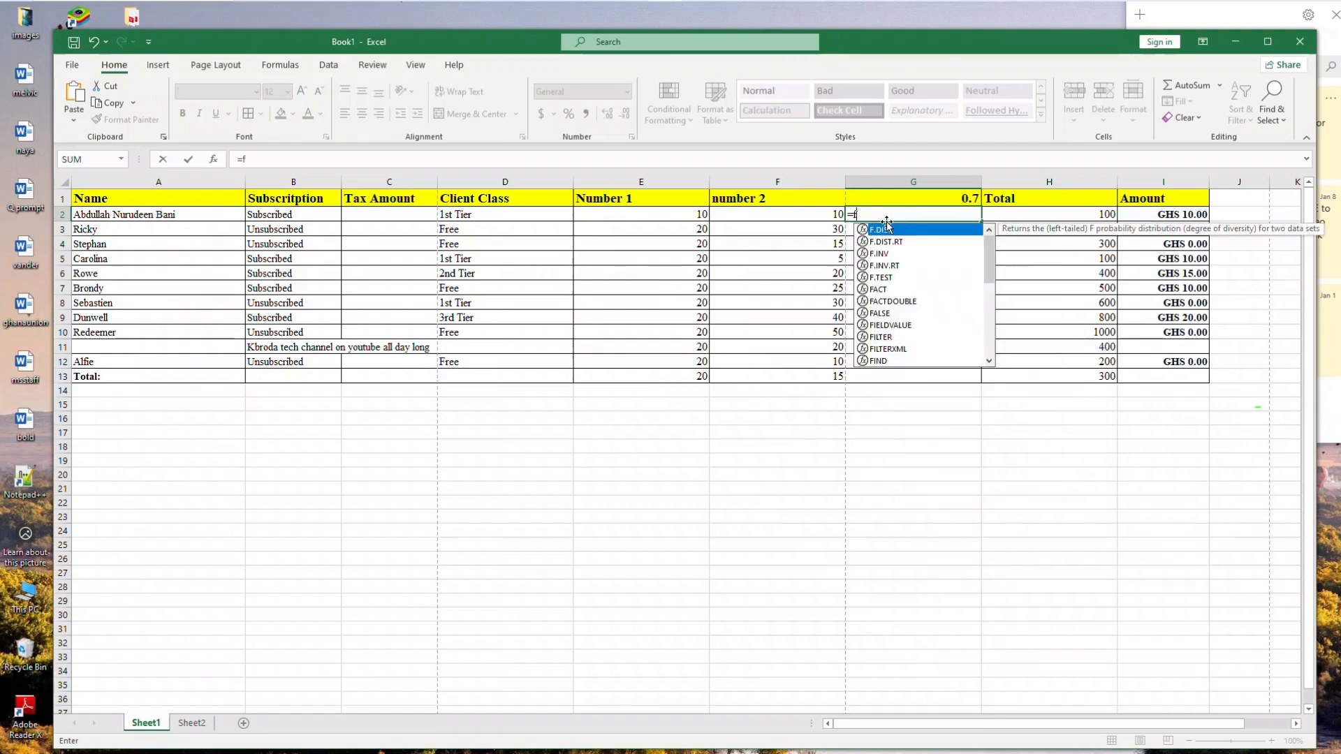
text(2*)
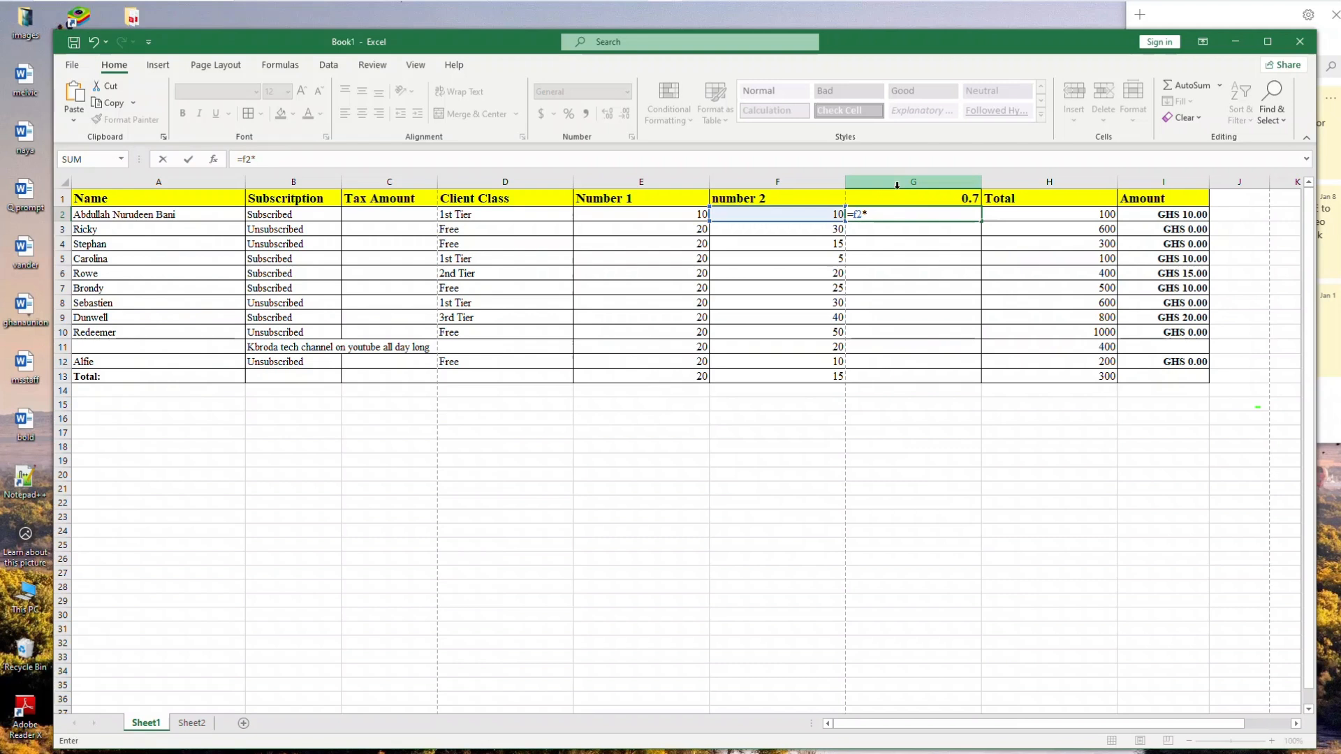
text(g1)
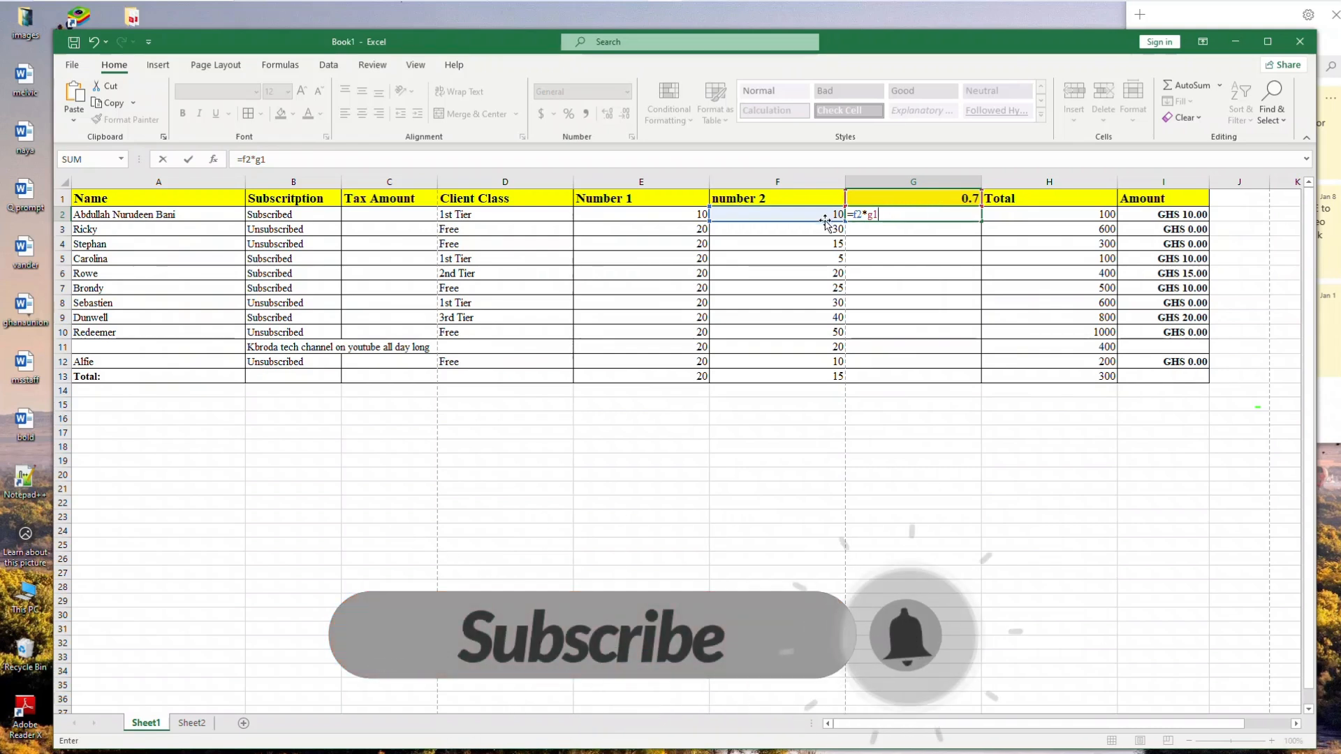
key(Return)
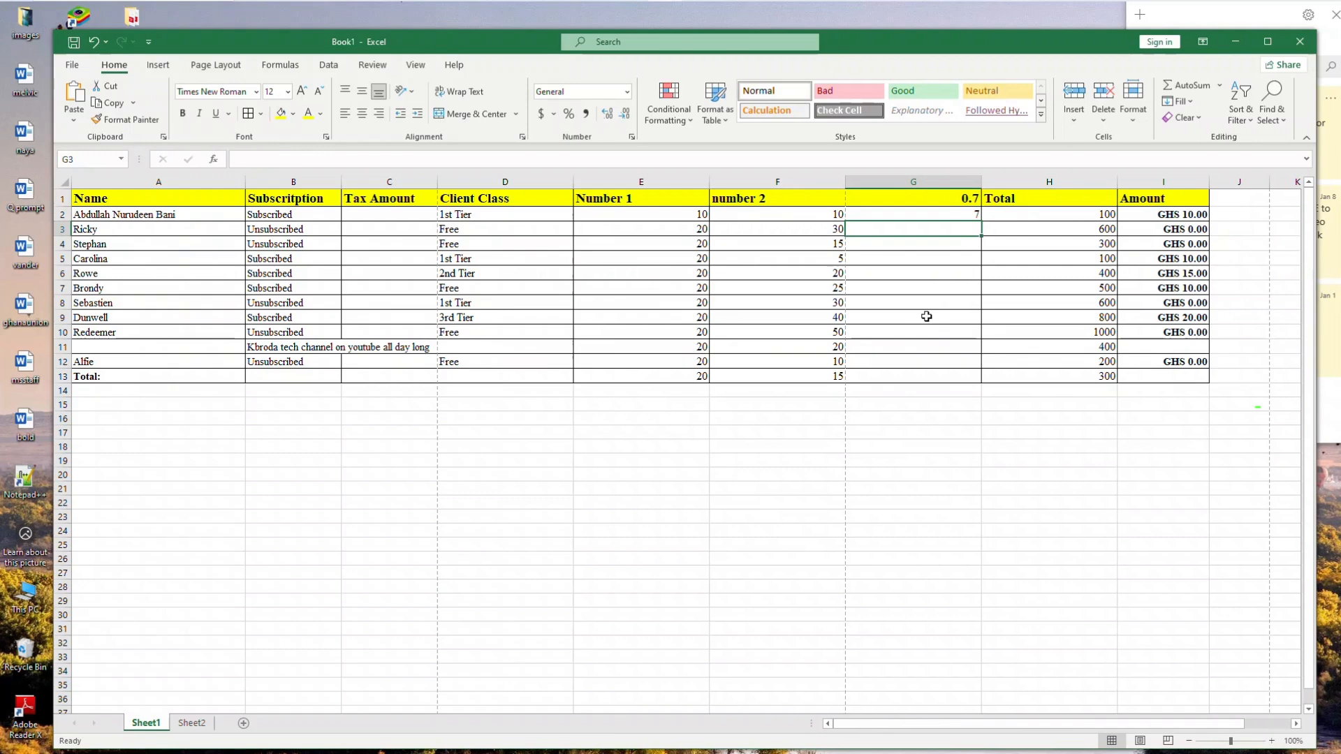
Fill the G2 formula down the new column through row 13
click(981, 220)
click(976, 212)
drag(984, 222, 981, 377)
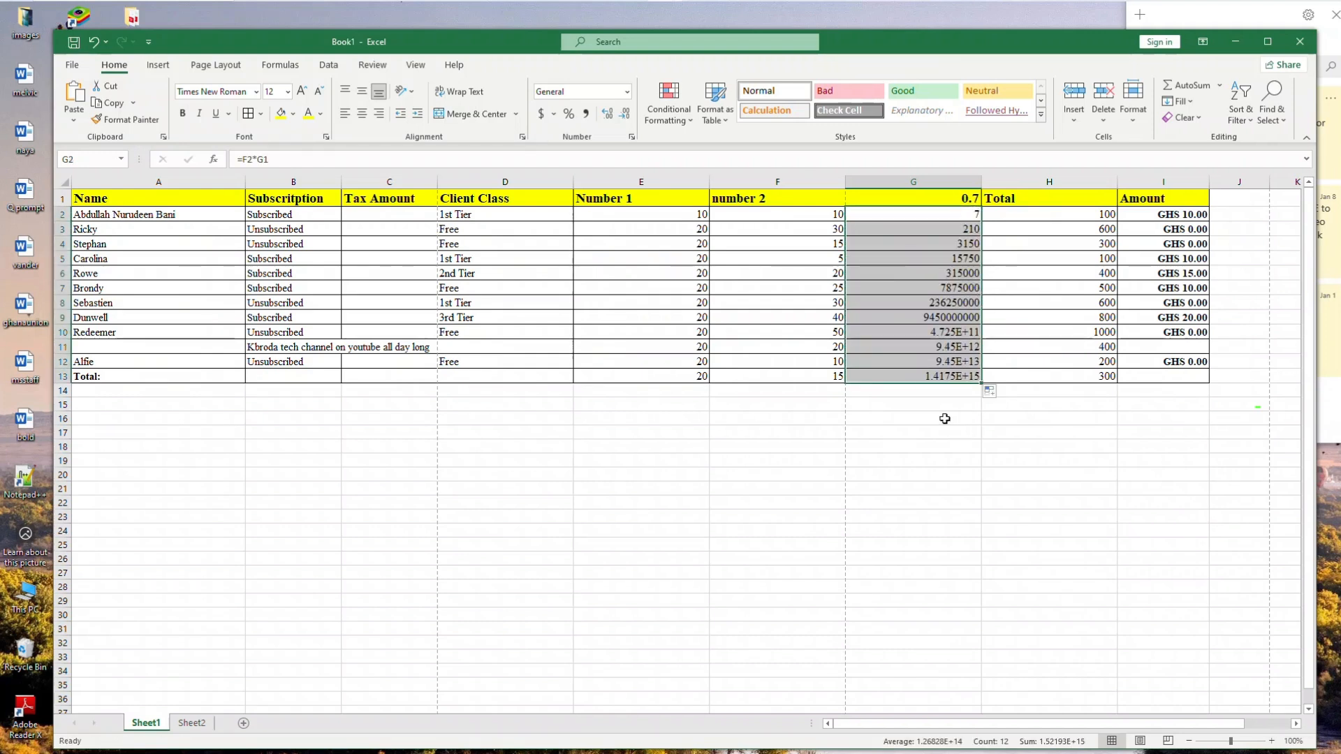
click(923, 417)
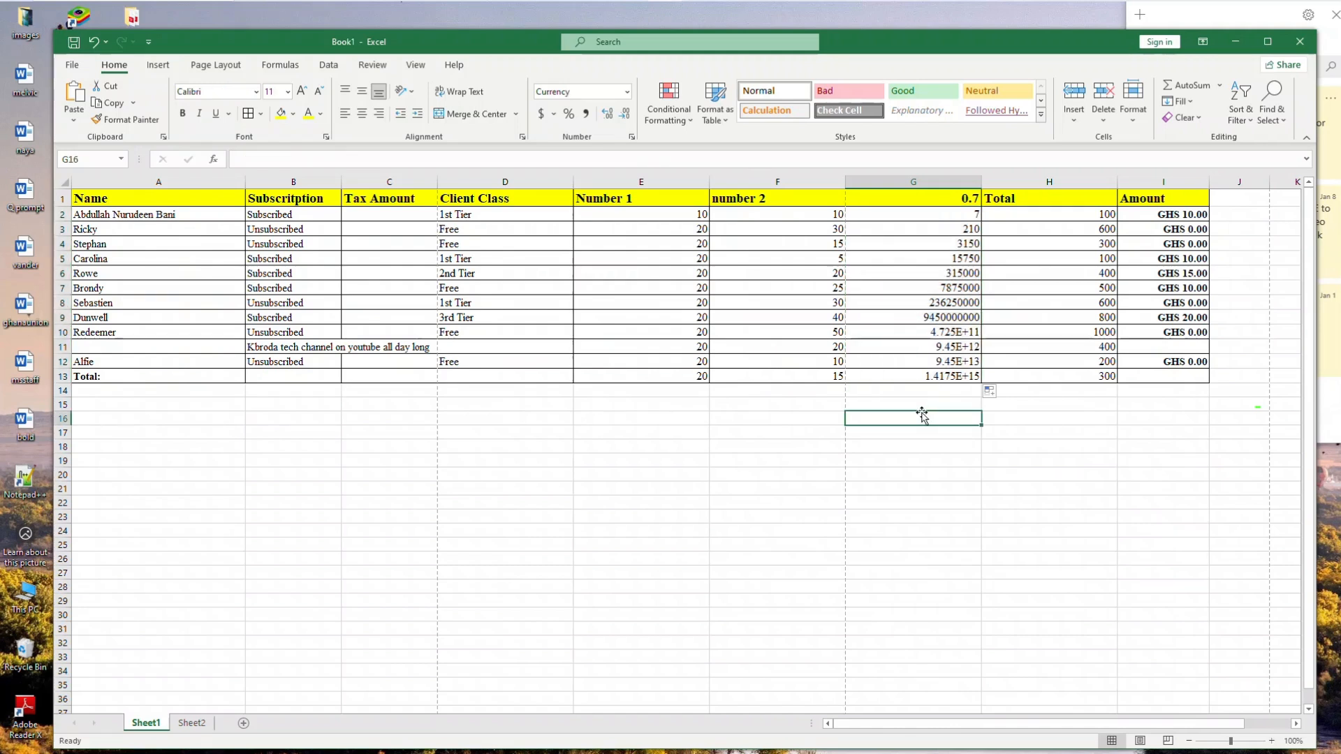